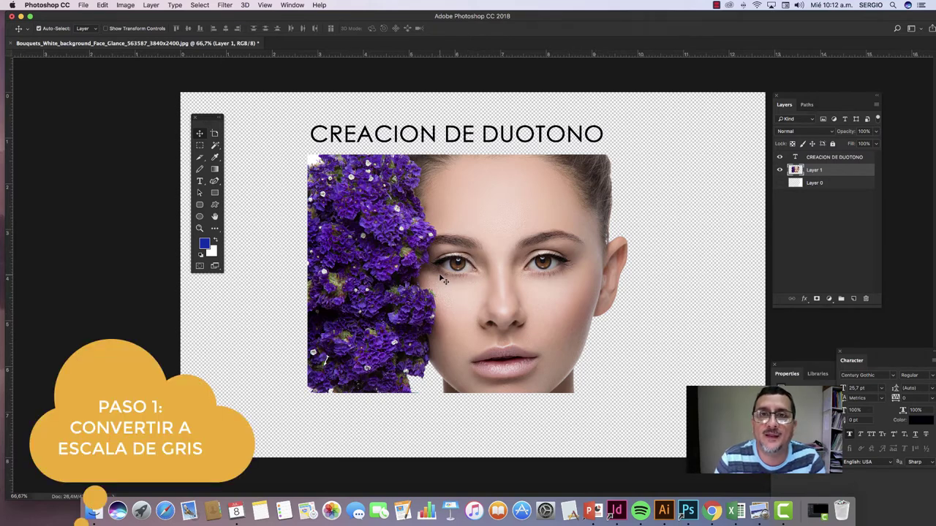
Convert the photo to 8-bit Grayscale mode without merging layers, discarding colour information.
click(126, 5)
mouse_move(139, 15)
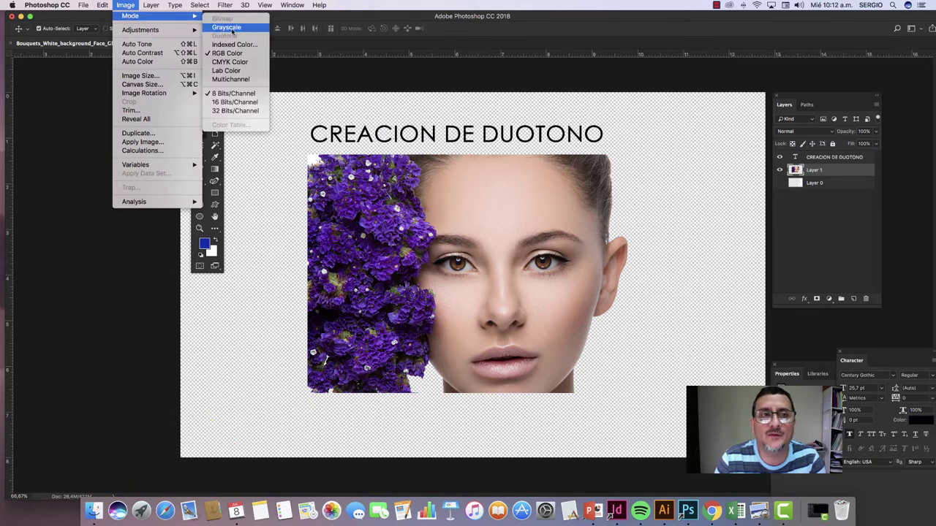
click(231, 31)
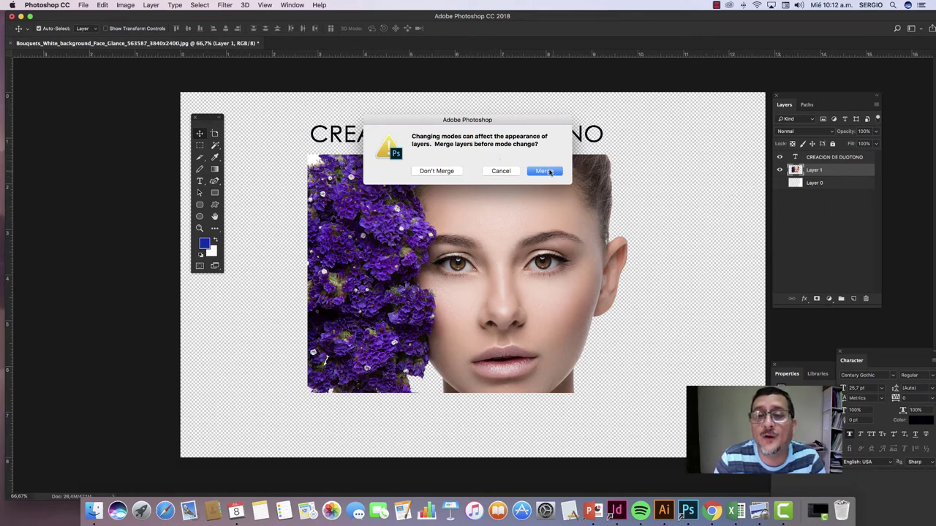
click(447, 173)
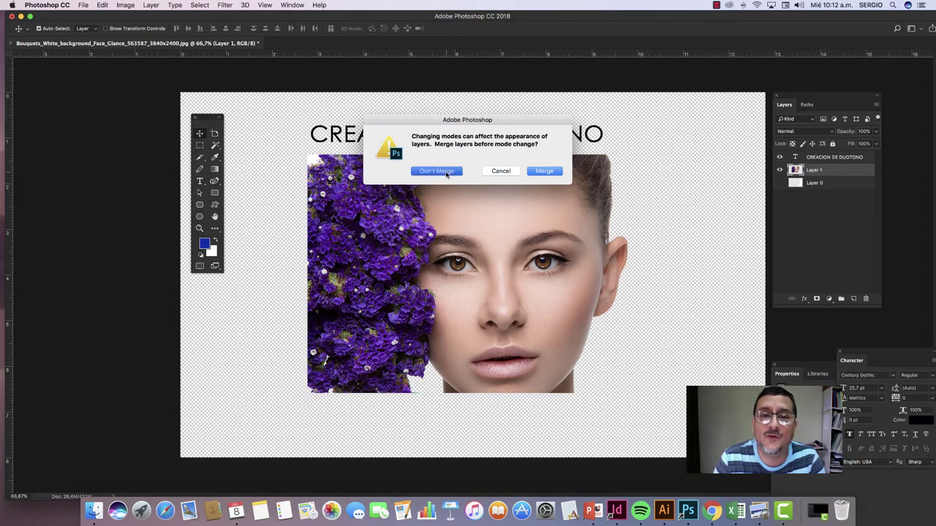
click(533, 187)
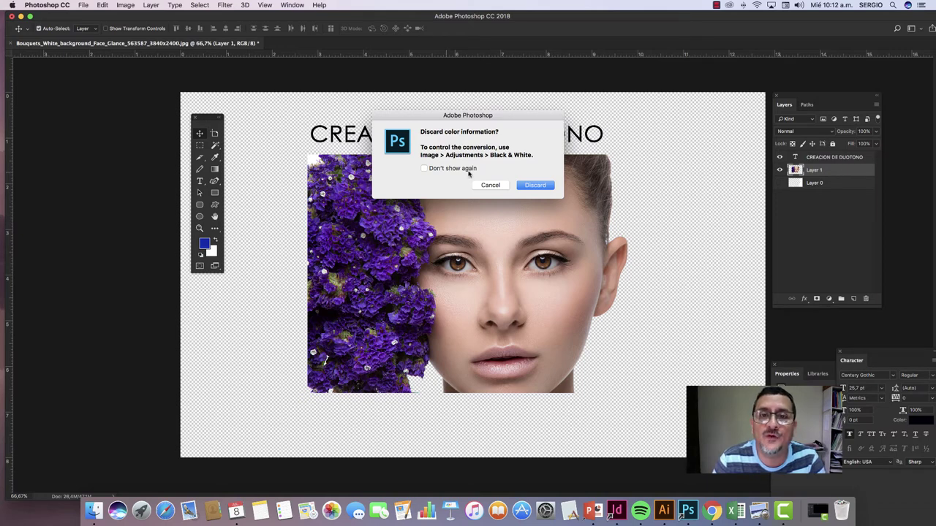
click(542, 187)
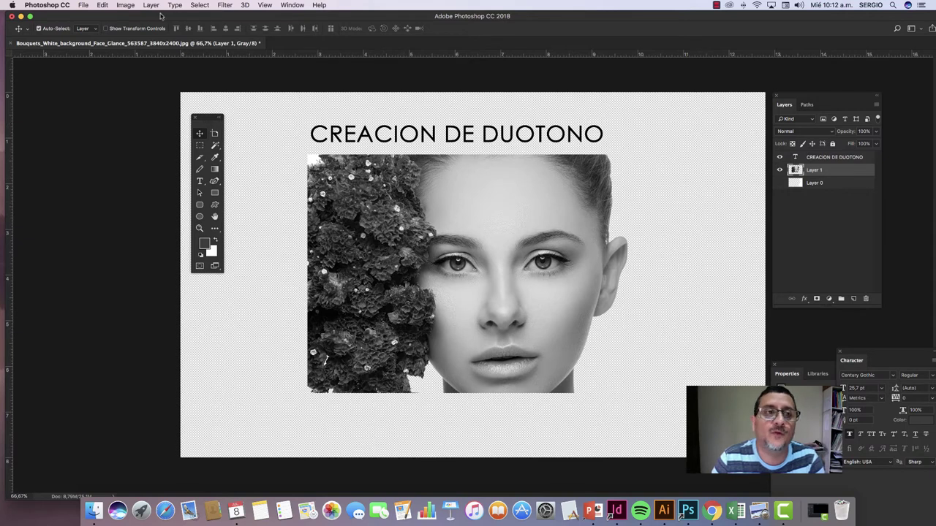
Switch the grayscale image to Duotone mode, keeping the two-ink Duotone type.
click(126, 6)
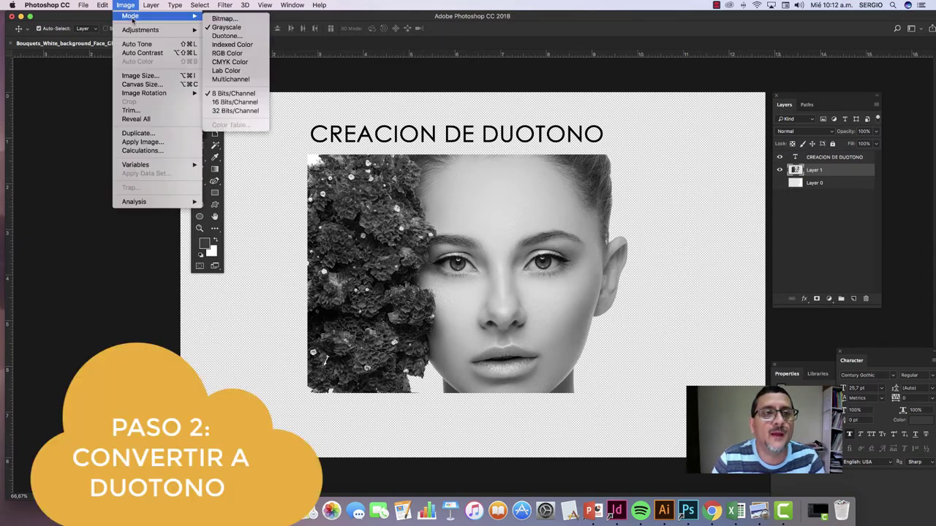
mouse_move(131, 15)
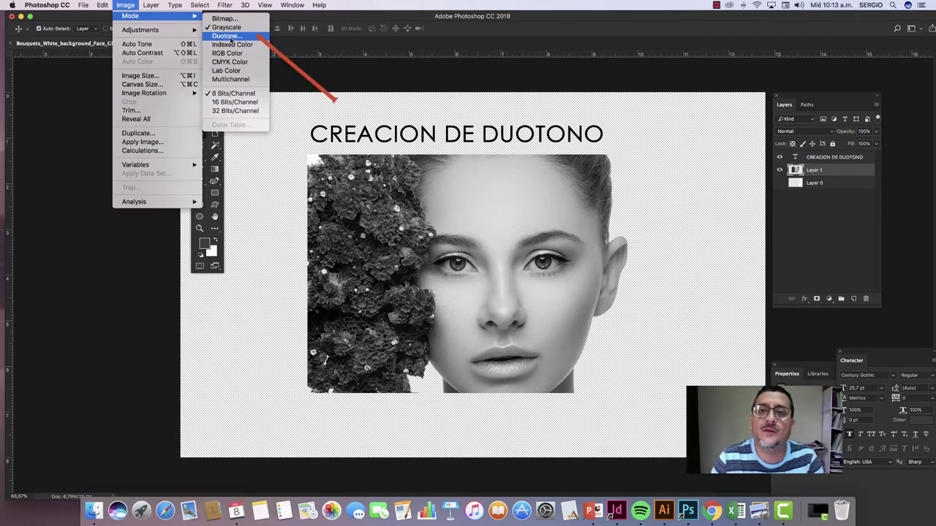
click(226, 36)
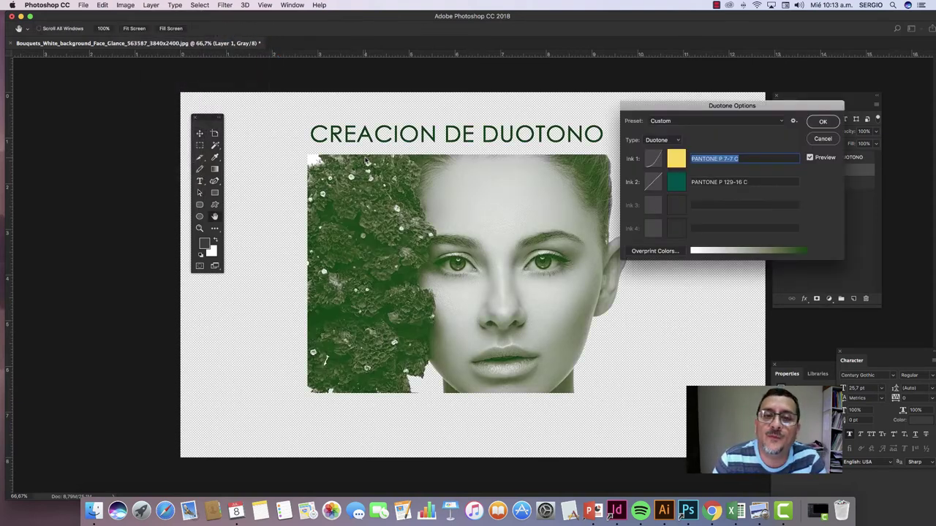
drag(648, 104, 556, 135)
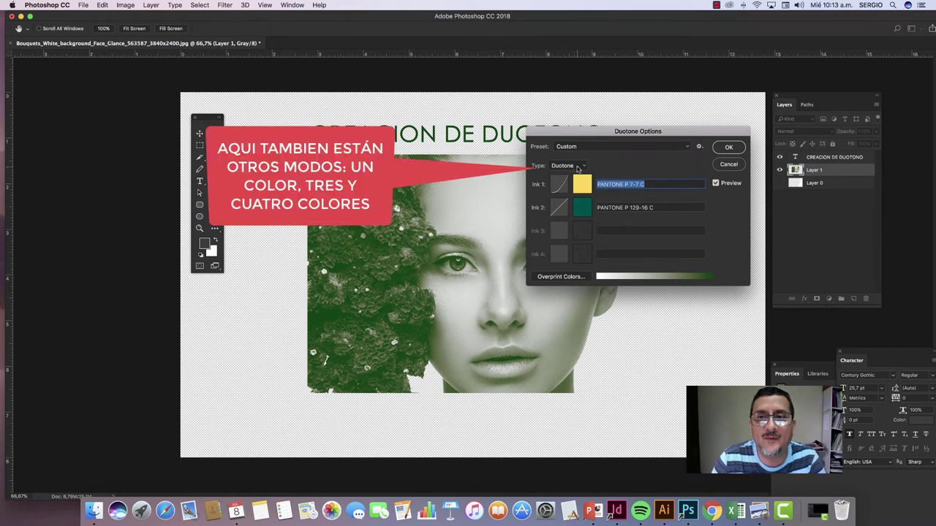
click(578, 167)
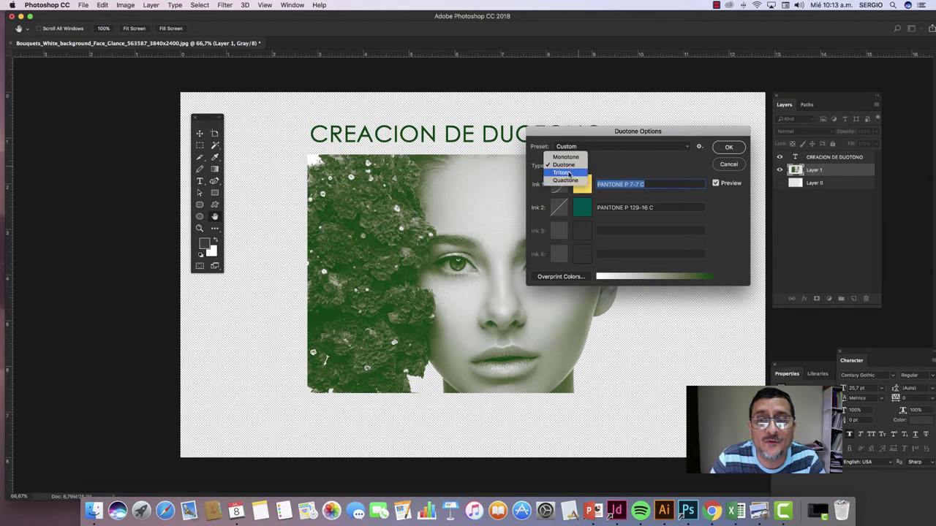
click(569, 168)
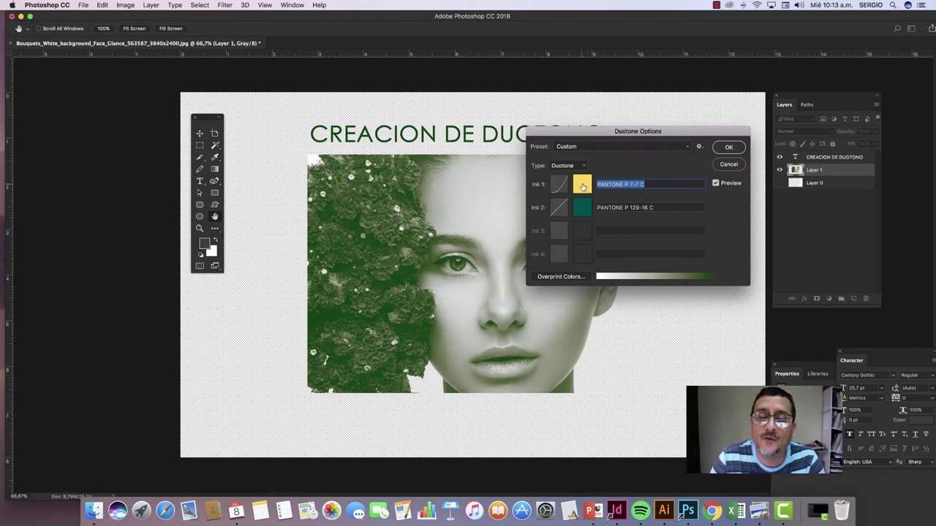
Open the Ink 1 colour in PANTONE+ CMYK Coated, then inspect its CMYK values in the Color Picker.
click(582, 188)
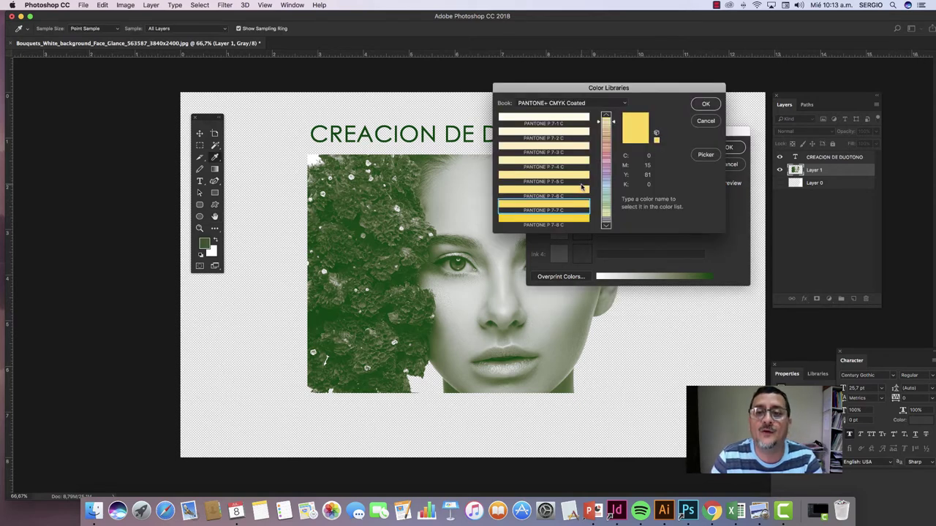
click(601, 107)
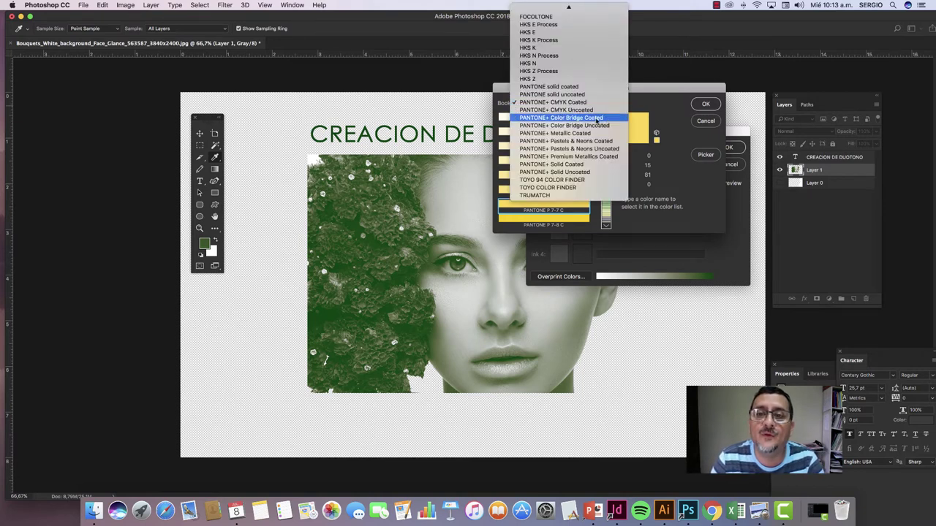
click(589, 104)
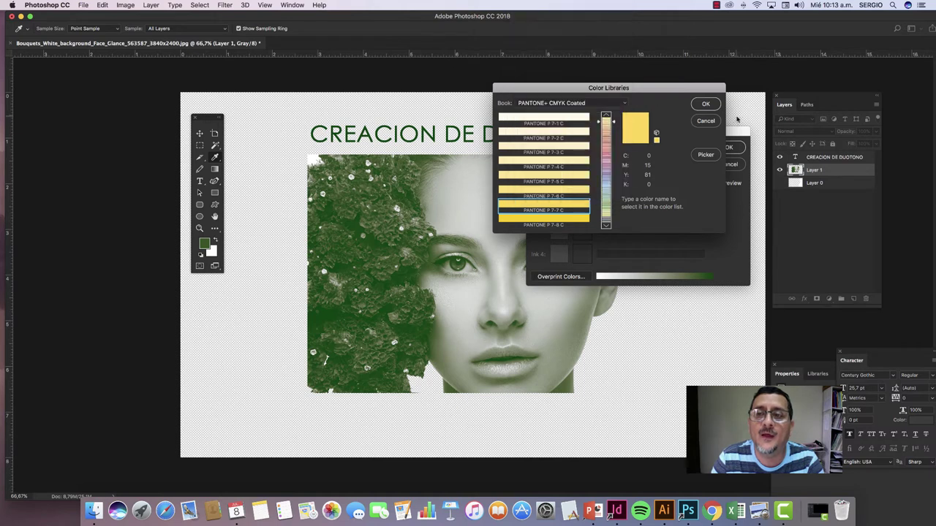
click(704, 155)
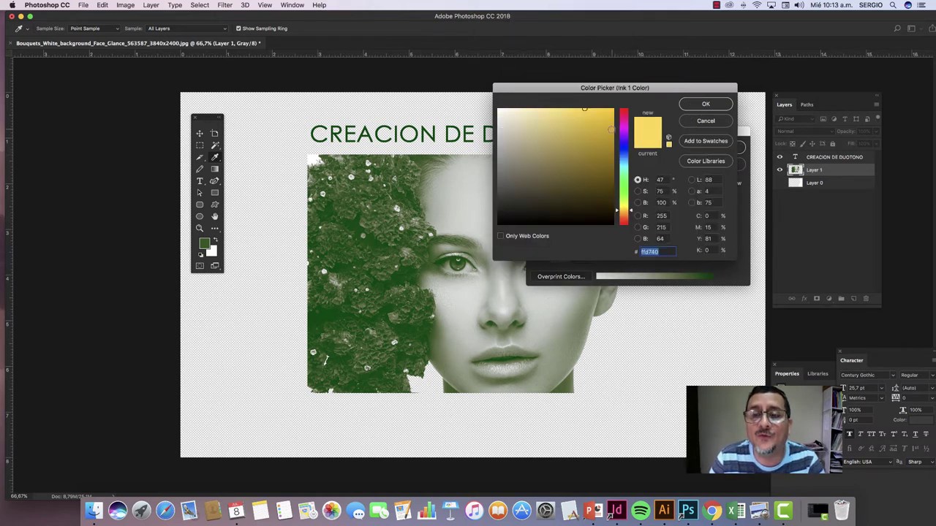
drag(597, 90, 577, 88)
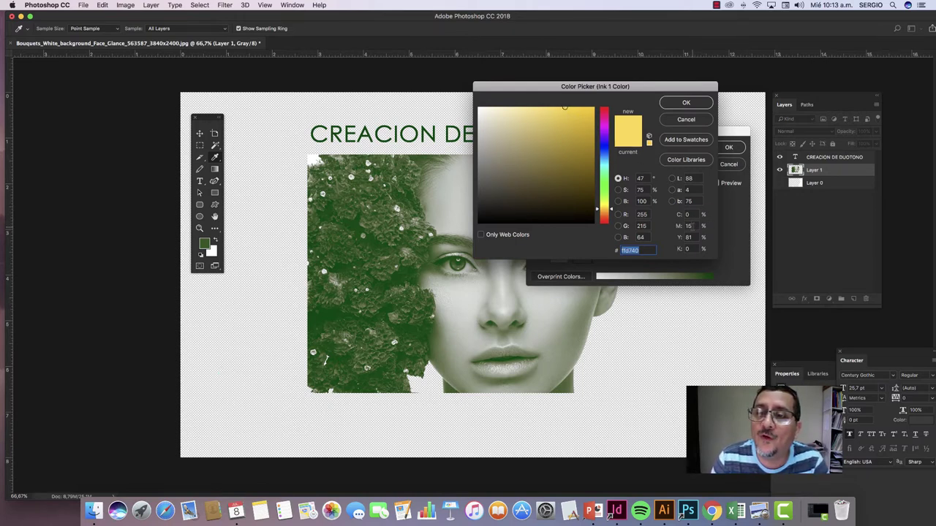
key(shift+Tab)
key(shift+Tab)
key(shift+Tab)
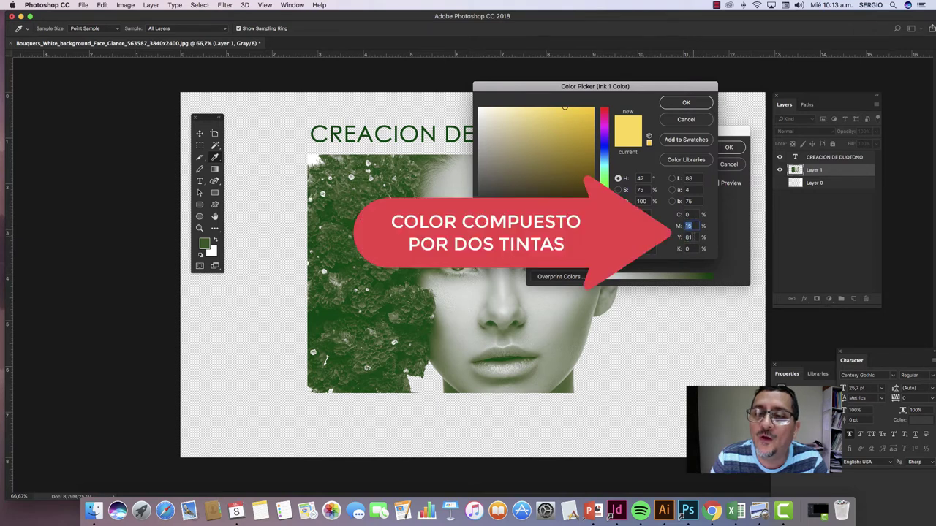
key(Tab)
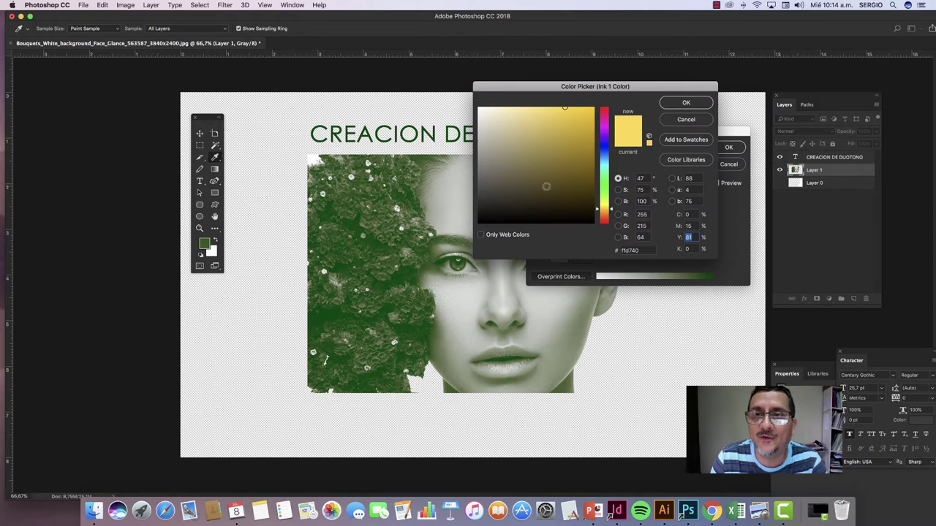
Browse the PANTONE+ CMYK Coated library to the orange shades and keep PANTONE P 7-7 C as Ink 1.
click(688, 163)
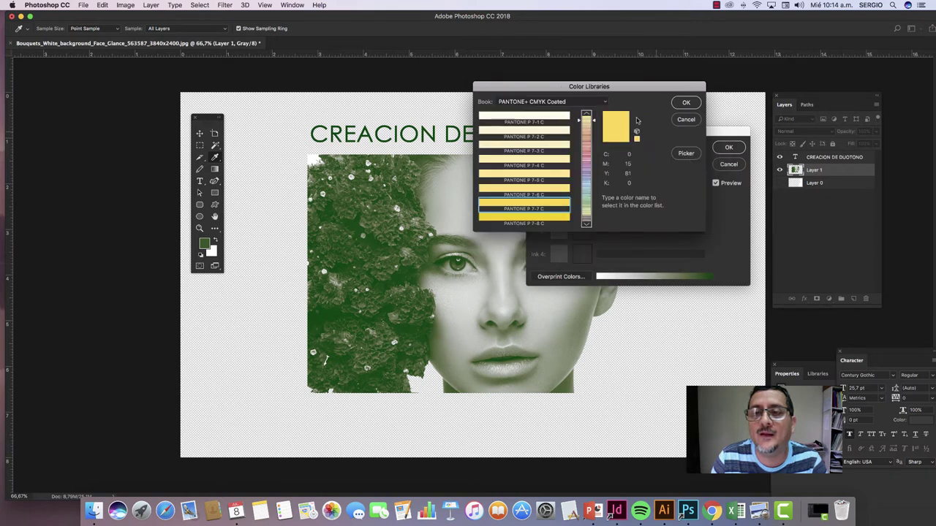
click(545, 102)
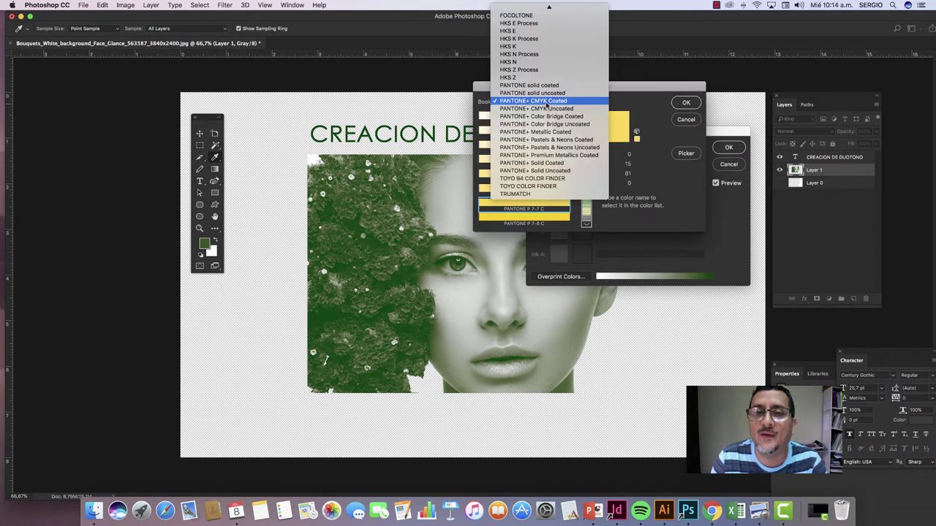
click(540, 109)
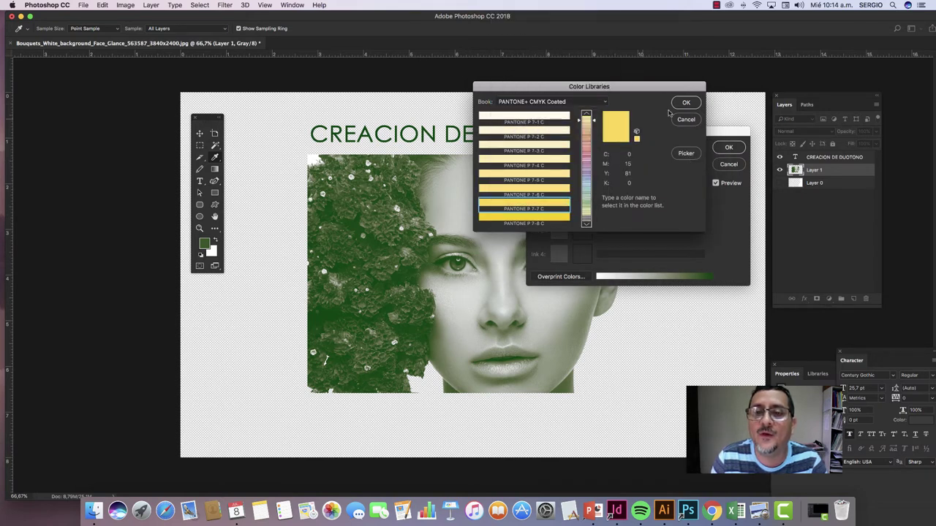
drag(594, 122, 593, 143)
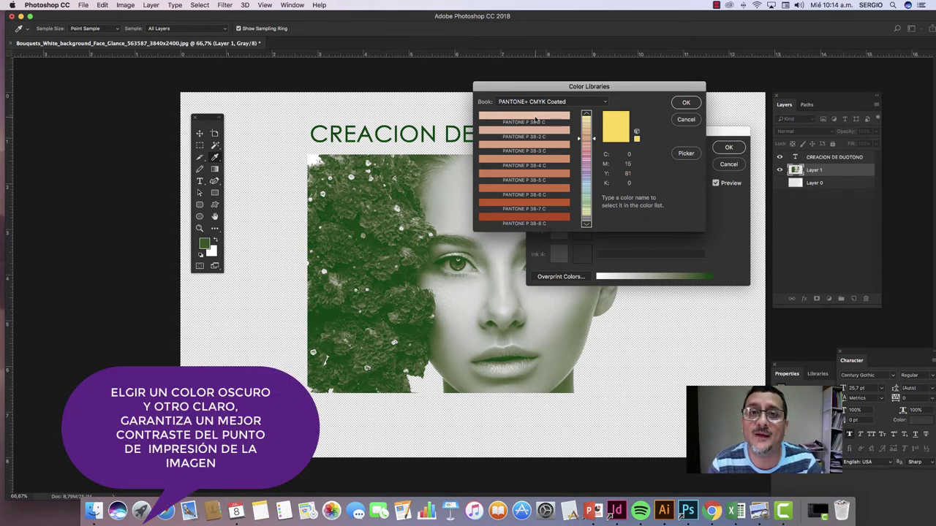
click(685, 103)
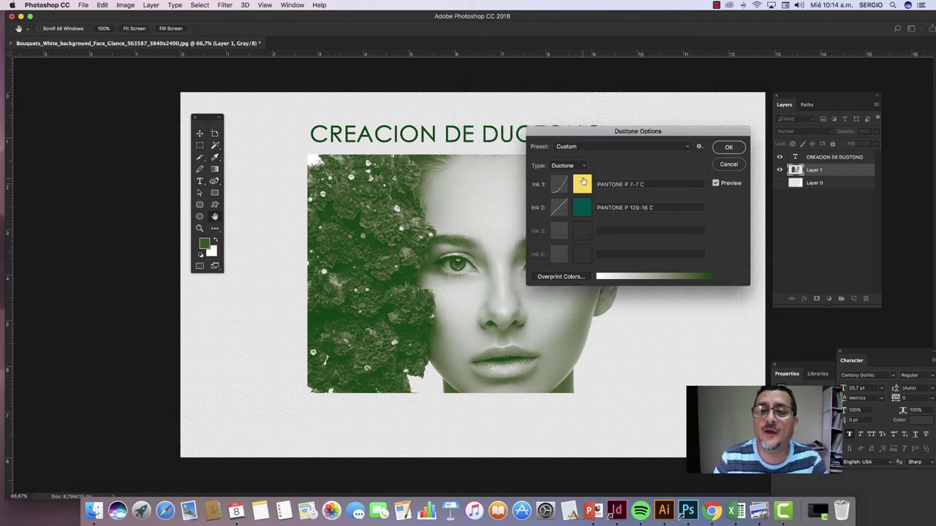
Open the curve for the green Ink 2 (PANTONE P 129-16 C), moving the editor clear of the photo.
drag(574, 133, 626, 132)
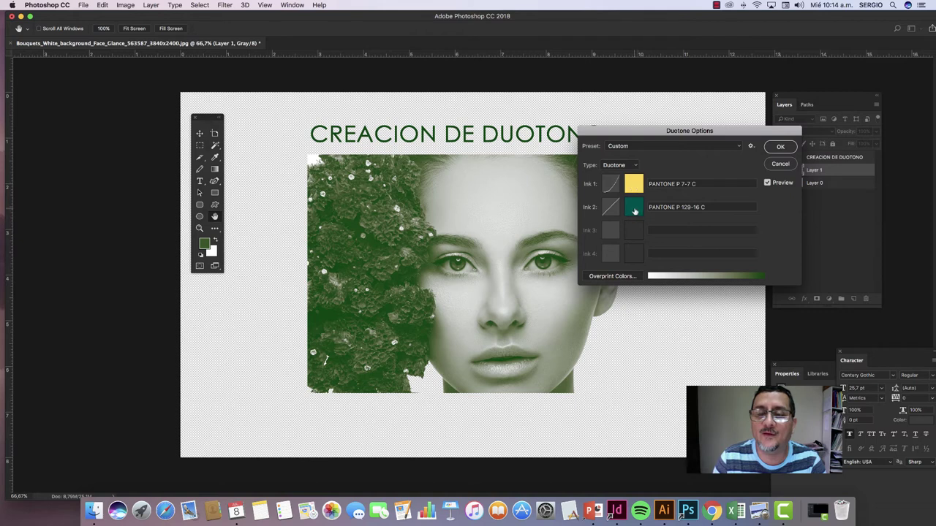
click(611, 209)
drag(529, 196, 500, 170)
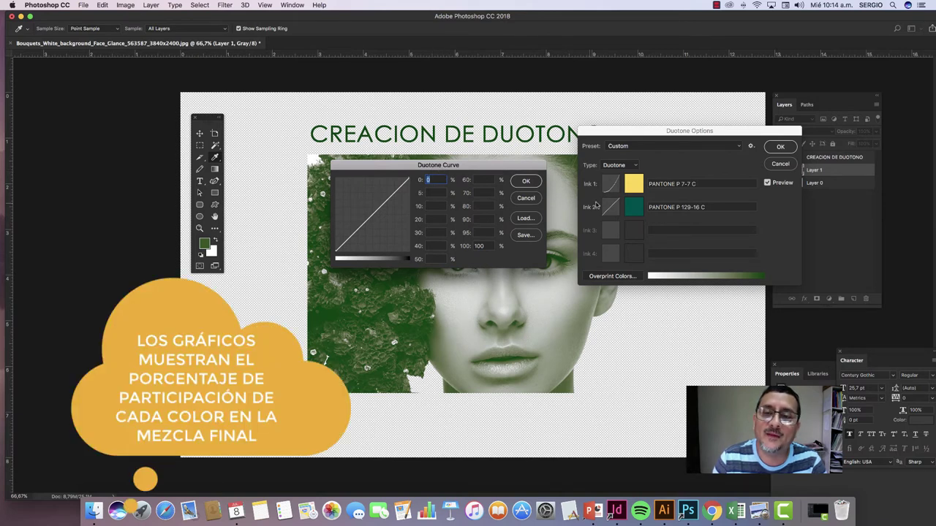
drag(473, 169, 472, 172)
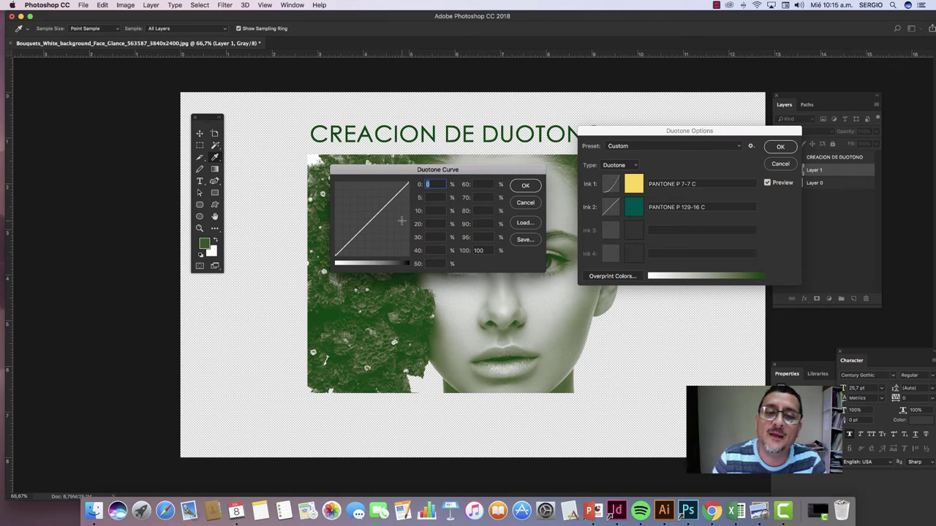
mouse_move(383, 175)
mouse_down()
mouse_move(296, 136)
mouse_move(280, 107)
mouse_up()
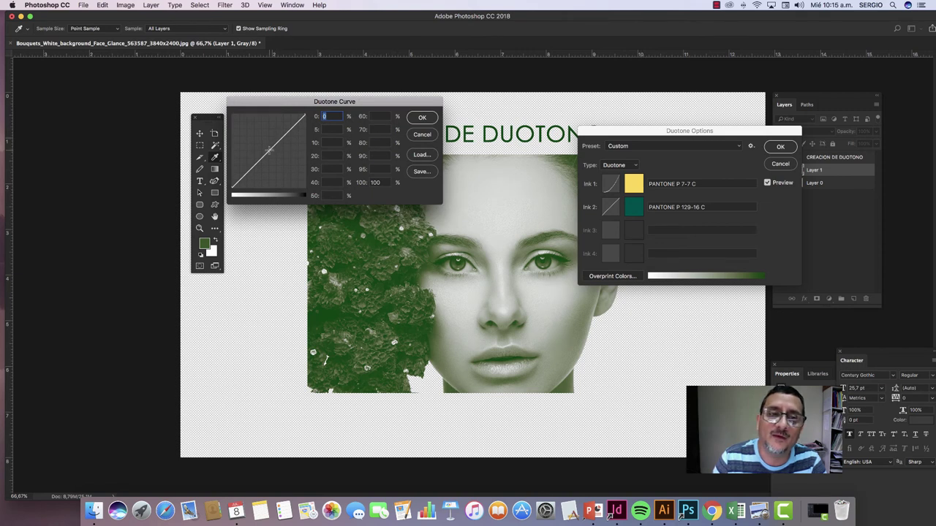
Leave the green ink curve nearly straight and apply the yellow/green duotone.
mouse_move(269, 150)
mouse_down()
mouse_move(283, 170)
mouse_move(248, 127)
mouse_up()
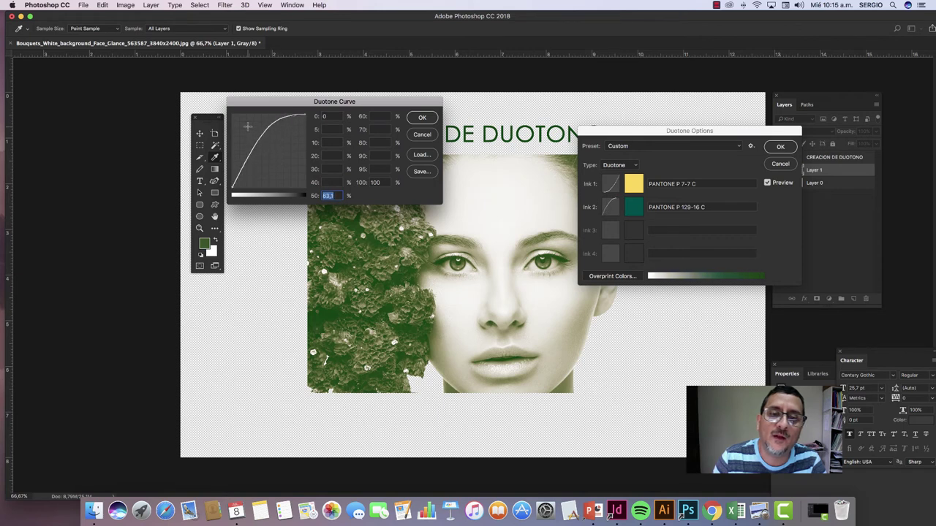
drag(273, 132, 276, 151)
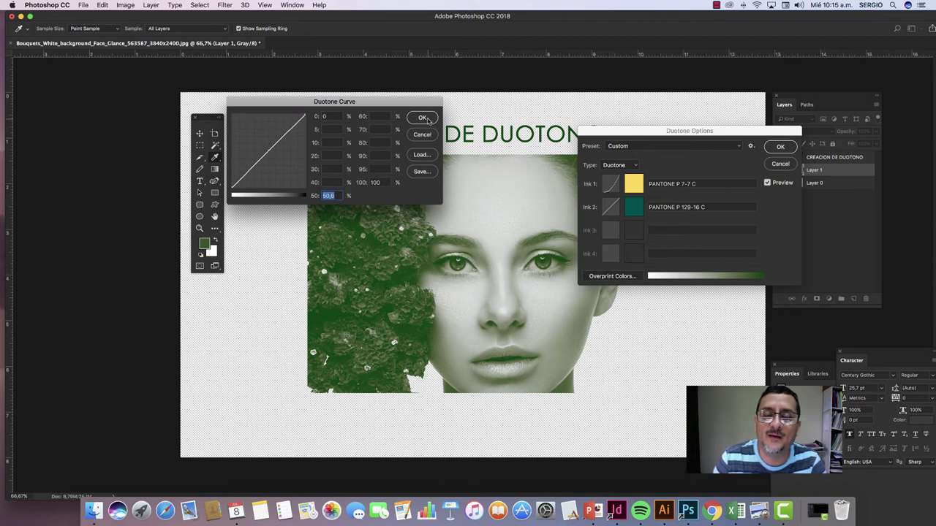
click(423, 135)
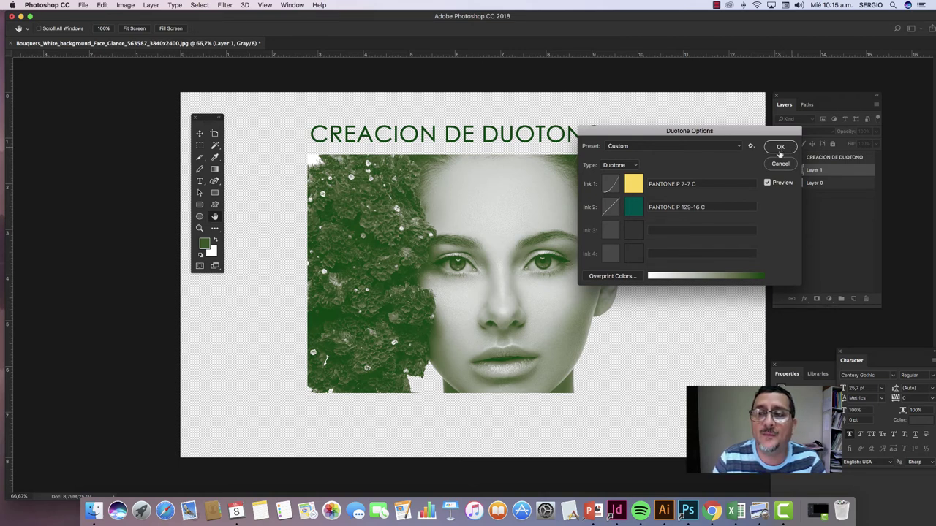
click(780, 148)
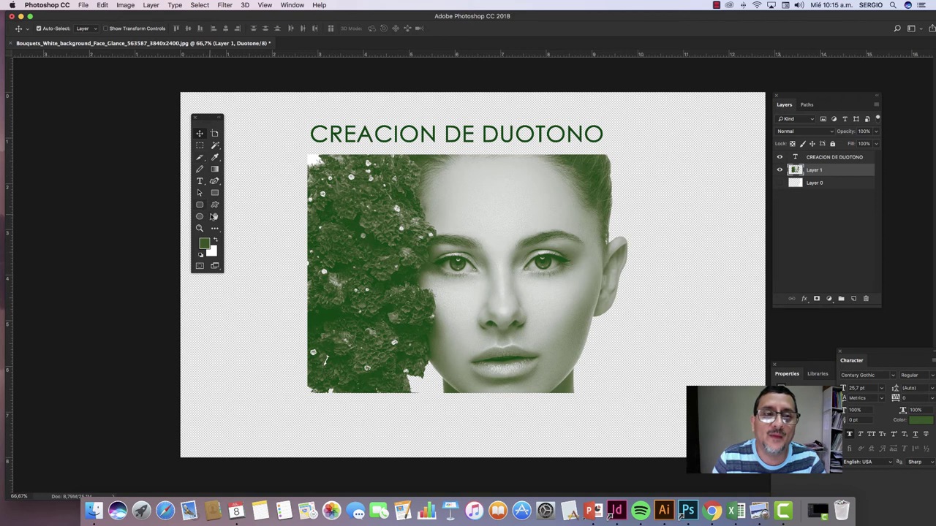
Add a BLANCO text layer over the flowers and colour it white.
click(200, 181)
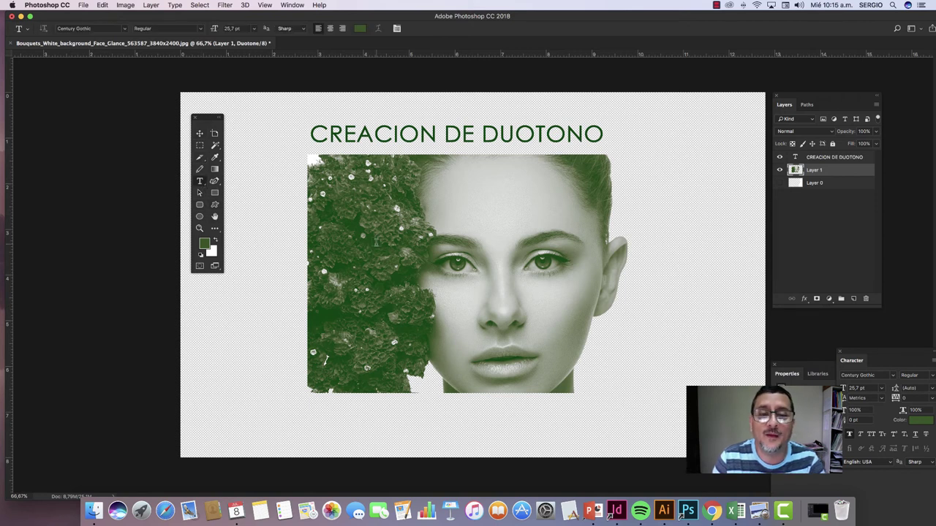
click(376, 242)
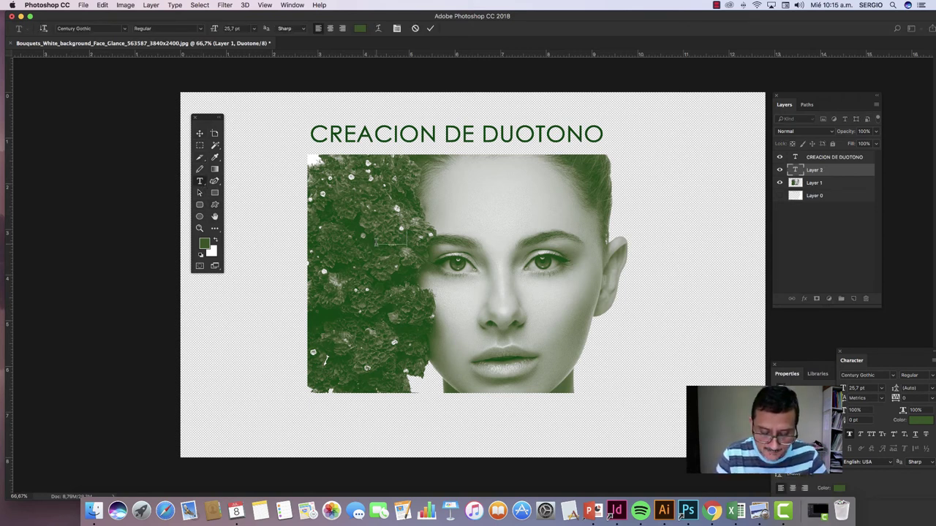
key(ctrl+a)
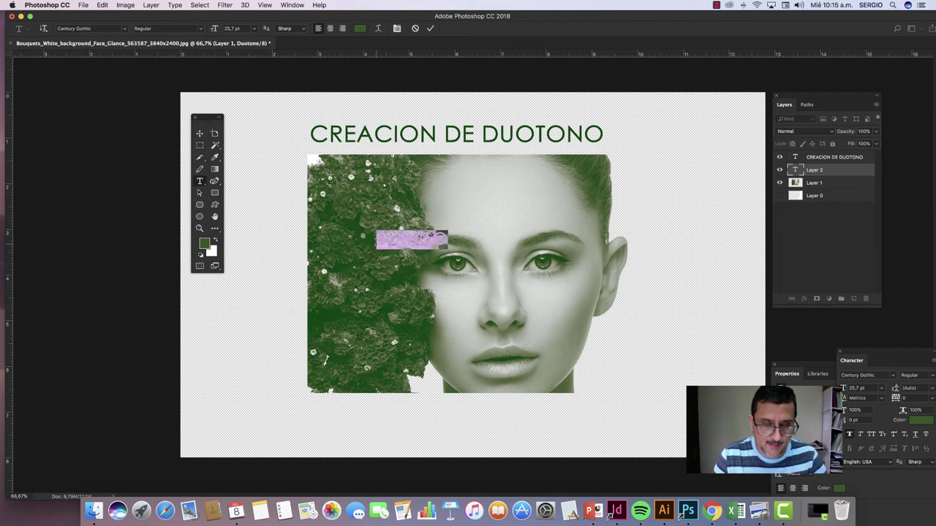
click(359, 29)
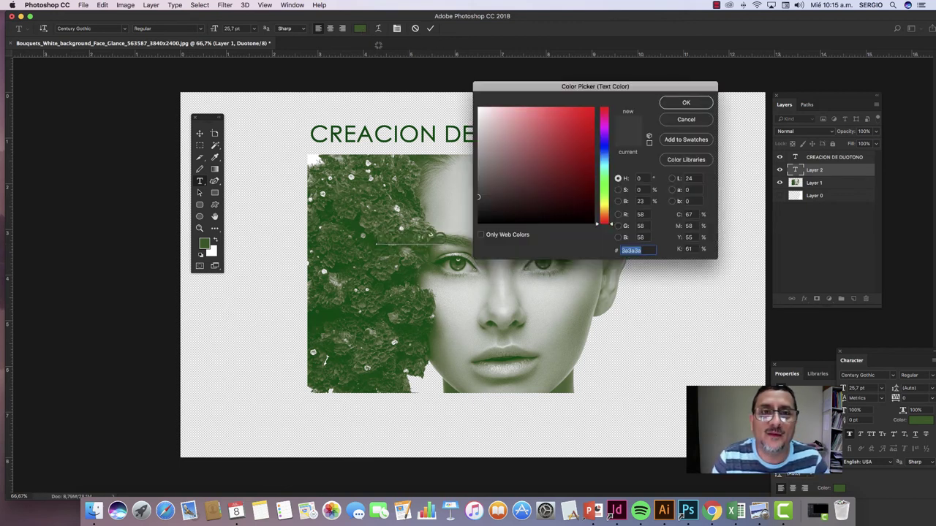
drag(479, 119, 469, 98)
click(685, 103)
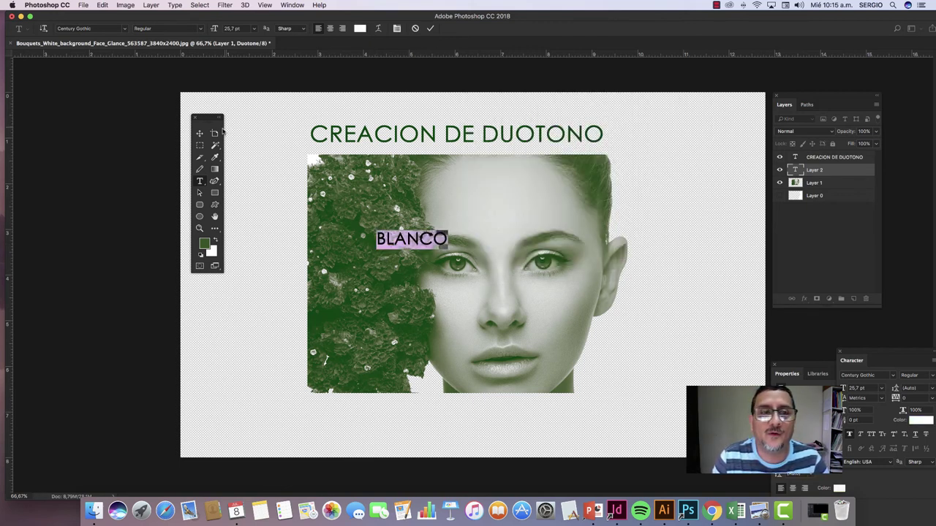
click(198, 133)
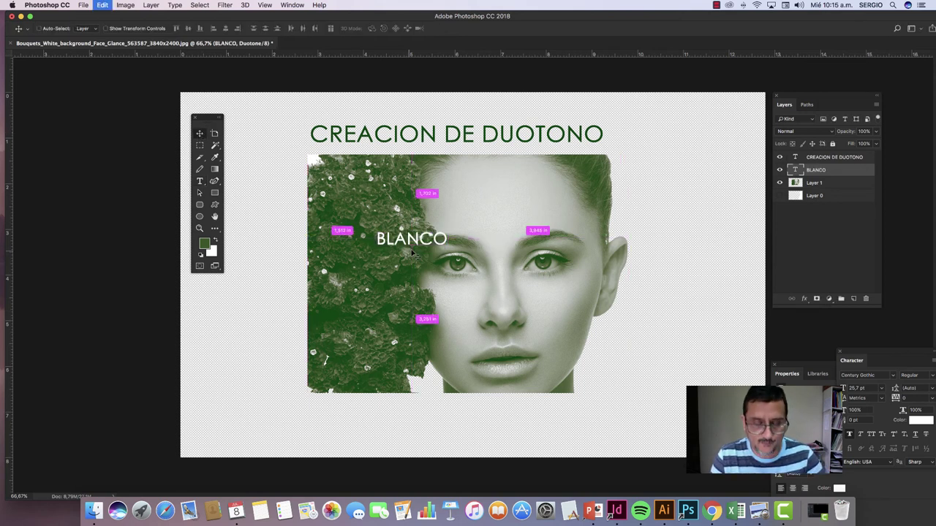
Enlarge BLANCO to about 74 pt and place it at the top-left of the photo.
key(ctrl+t)
drag(447, 247, 575, 323)
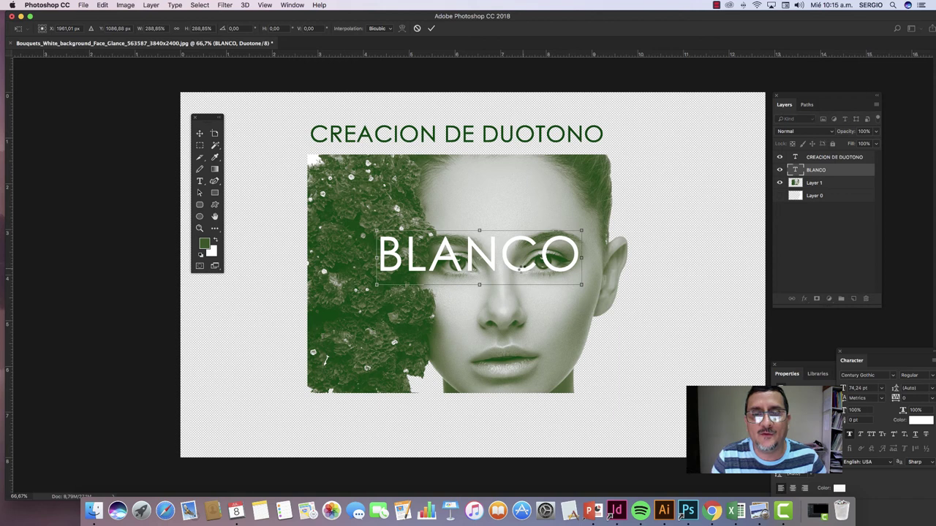
key(Return)
drag(521, 269, 457, 207)
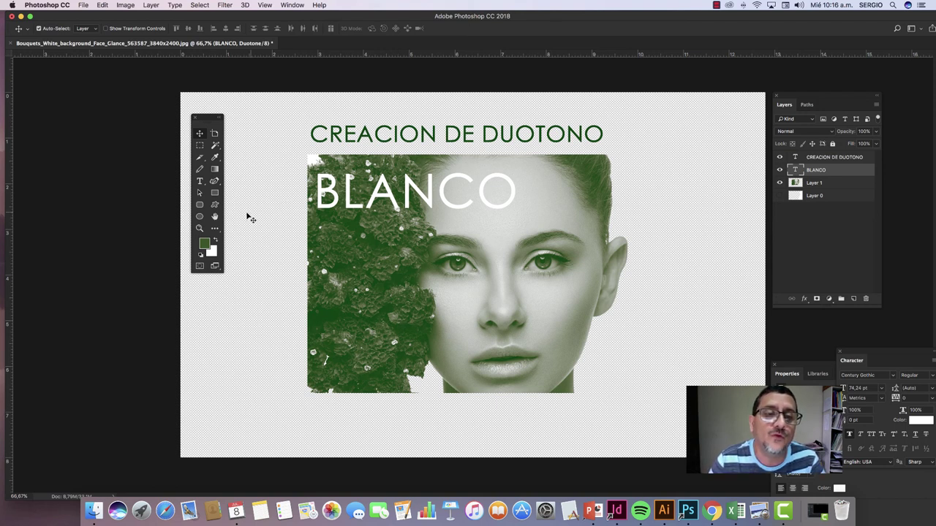
Recolour BLANCO to a muted grey-green and move it over the woman's hair at upper right.
click(200, 182)
drag(314, 192, 519, 191)
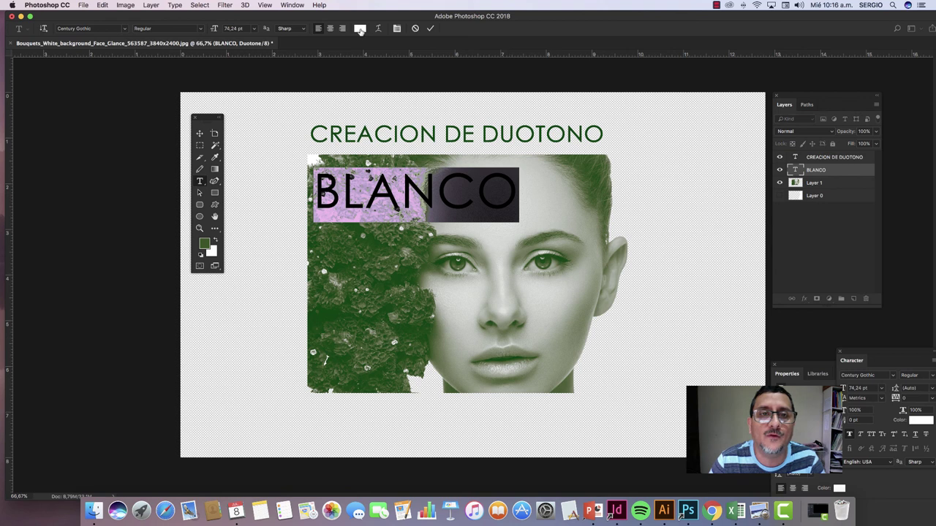
click(360, 29)
click(579, 121)
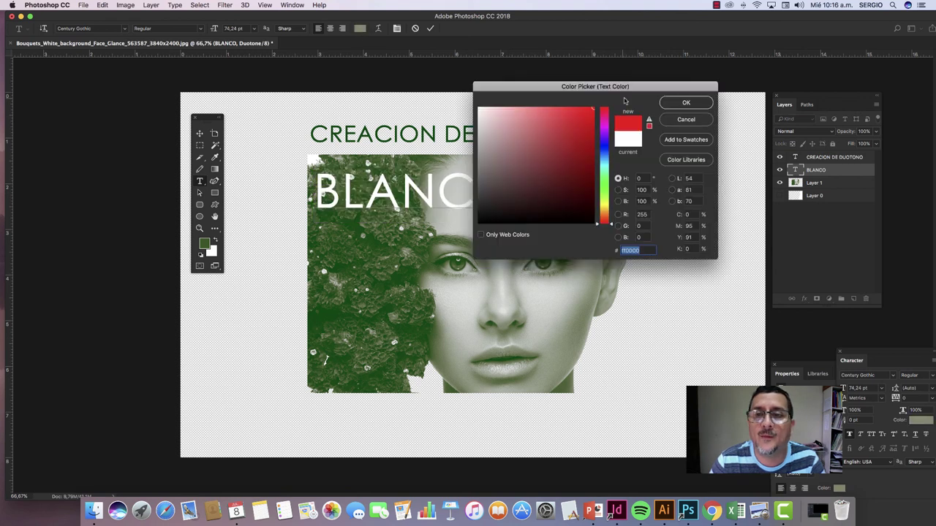
click(685, 102)
click(268, 175)
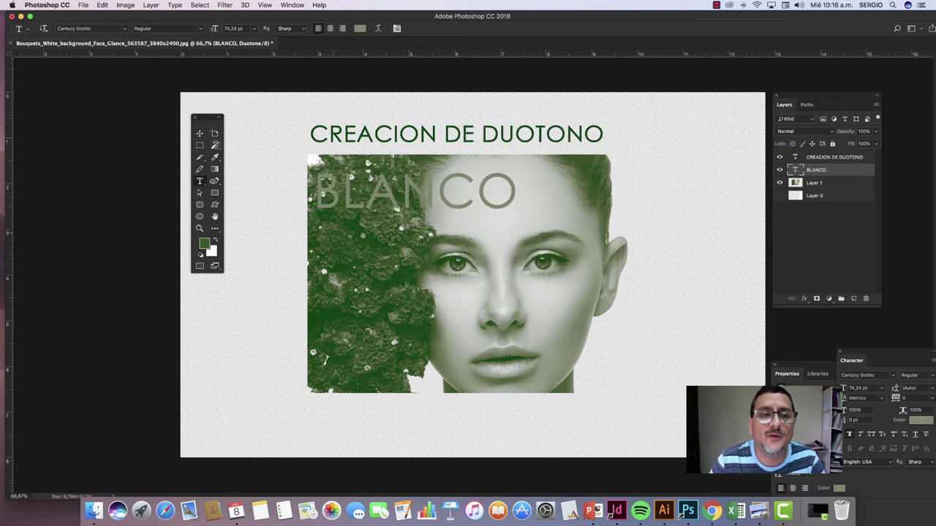
click(200, 134)
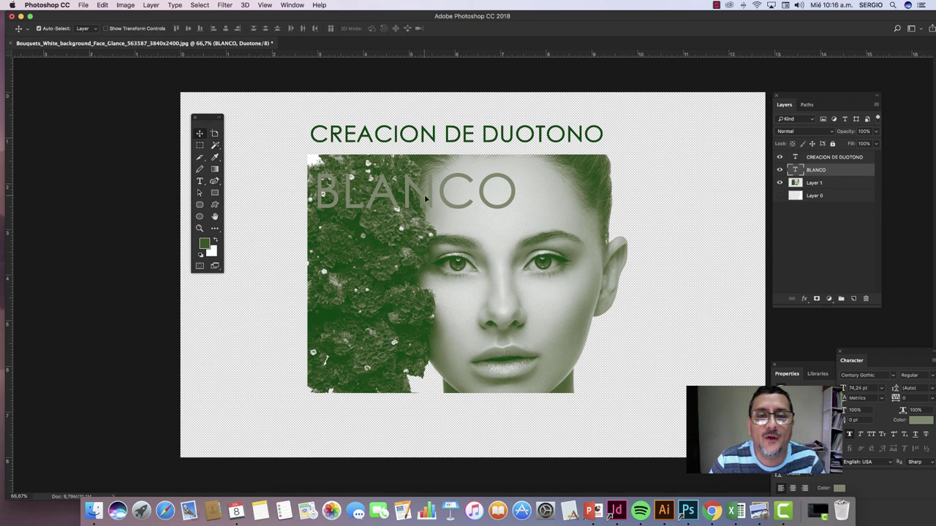
mouse_move(426, 197)
mouse_down()
mouse_move(610, 214)
mouse_move(603, 216)
mouse_move(612, 187)
mouse_up()
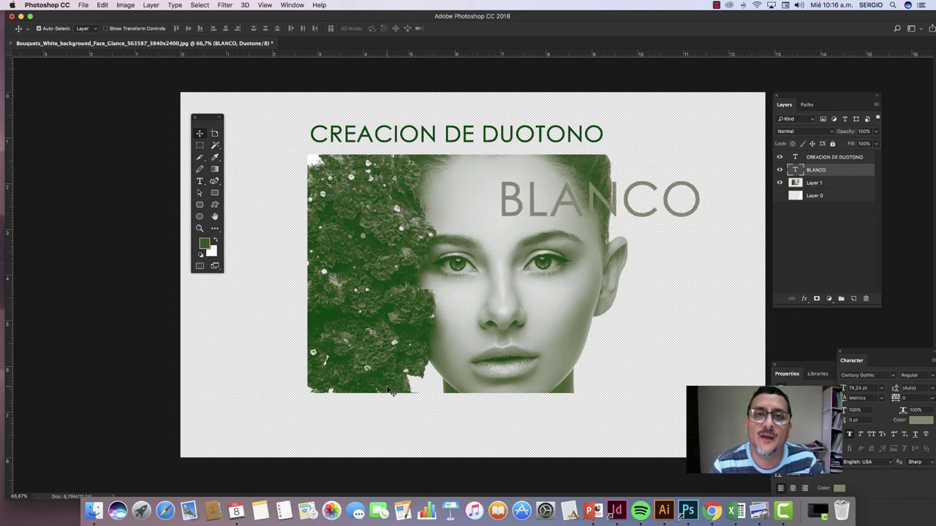